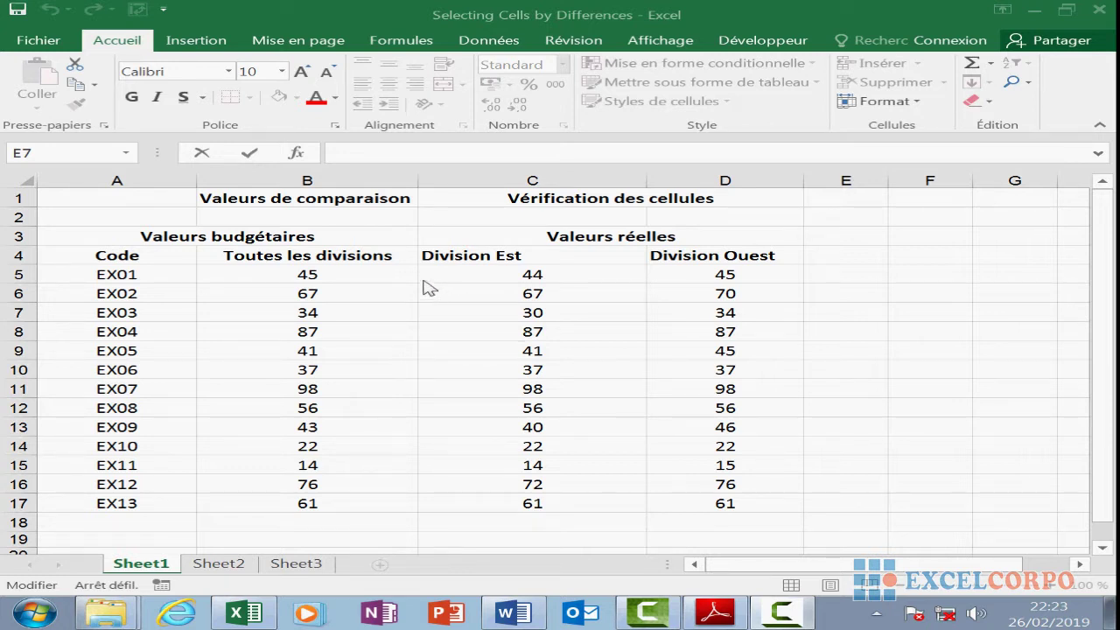
Step: Start a formula in cell E7 that references the range C4:D6
left_click(344, 154)
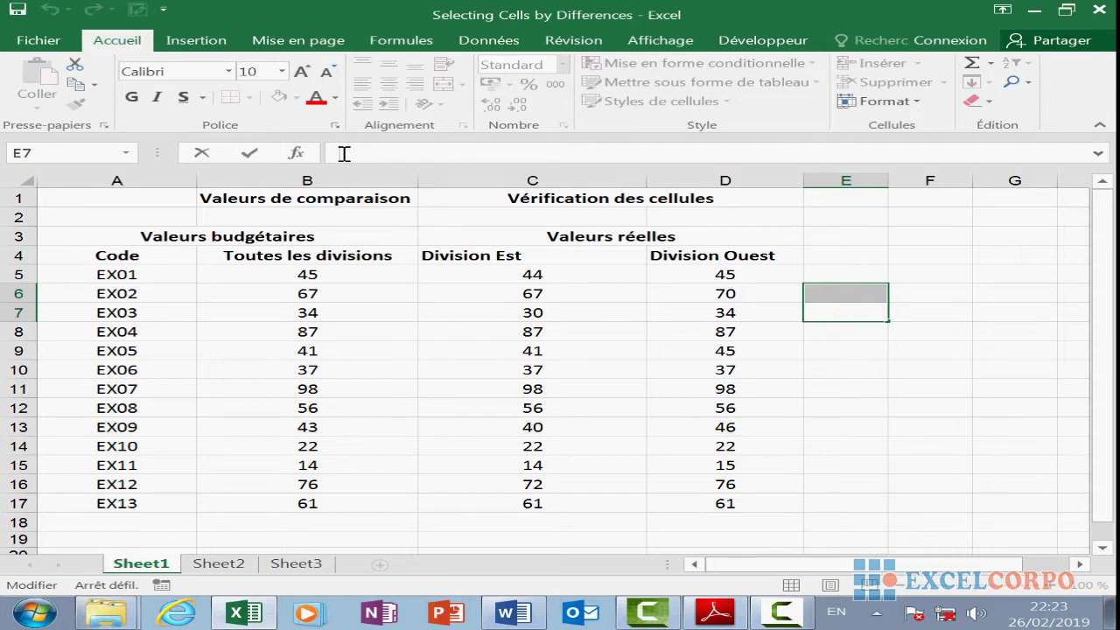
type("=")
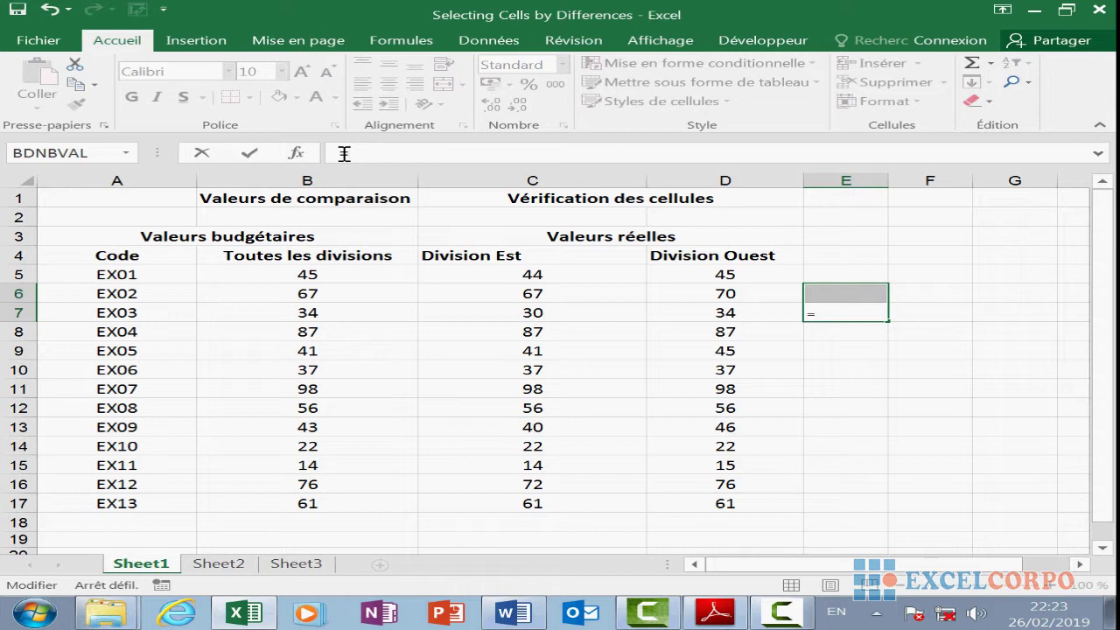
type("C")
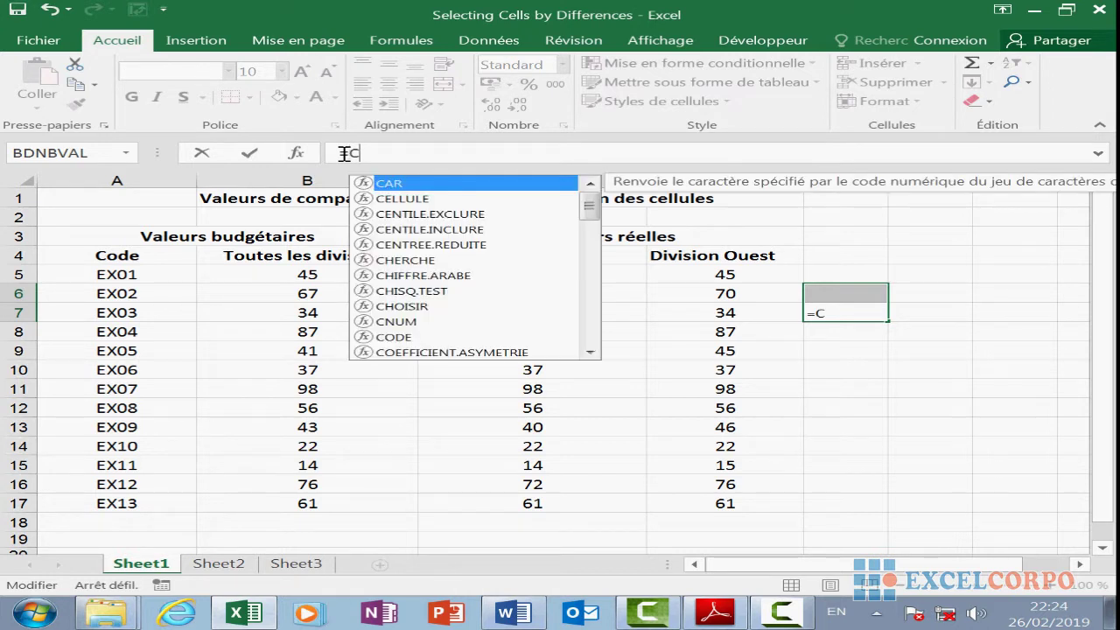
type("4")
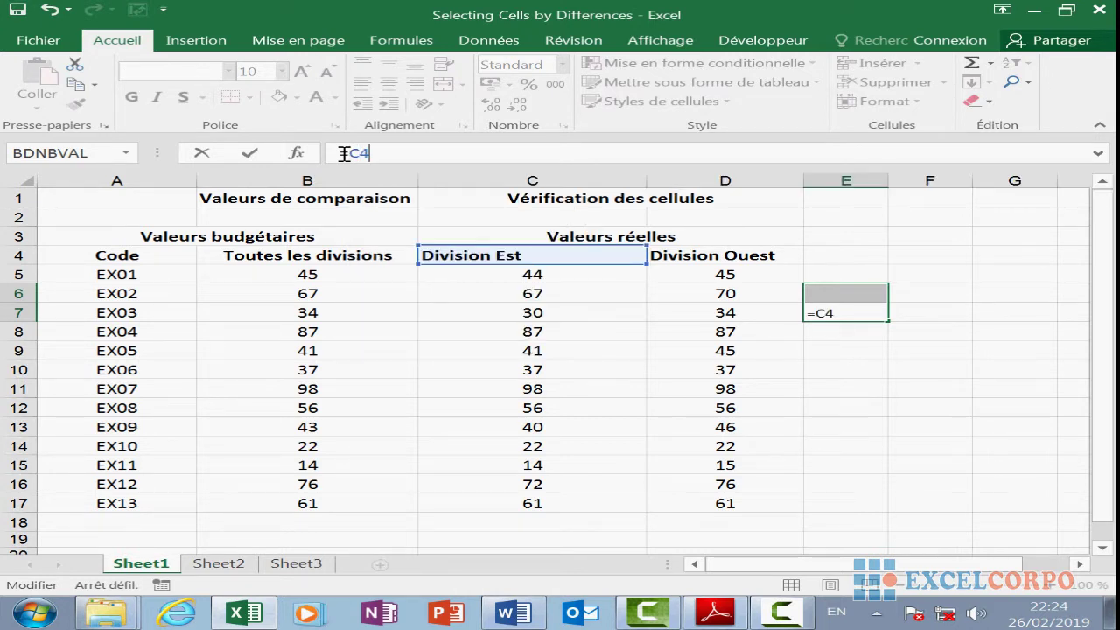
type("\"")
key("BackSpace")
type(":D")
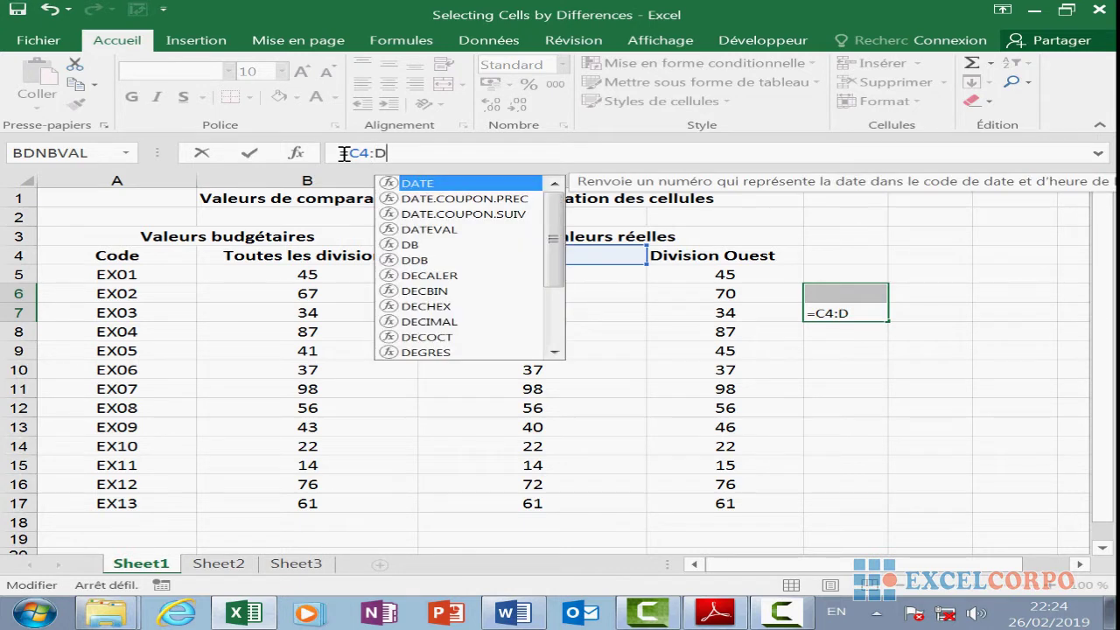
type("6")
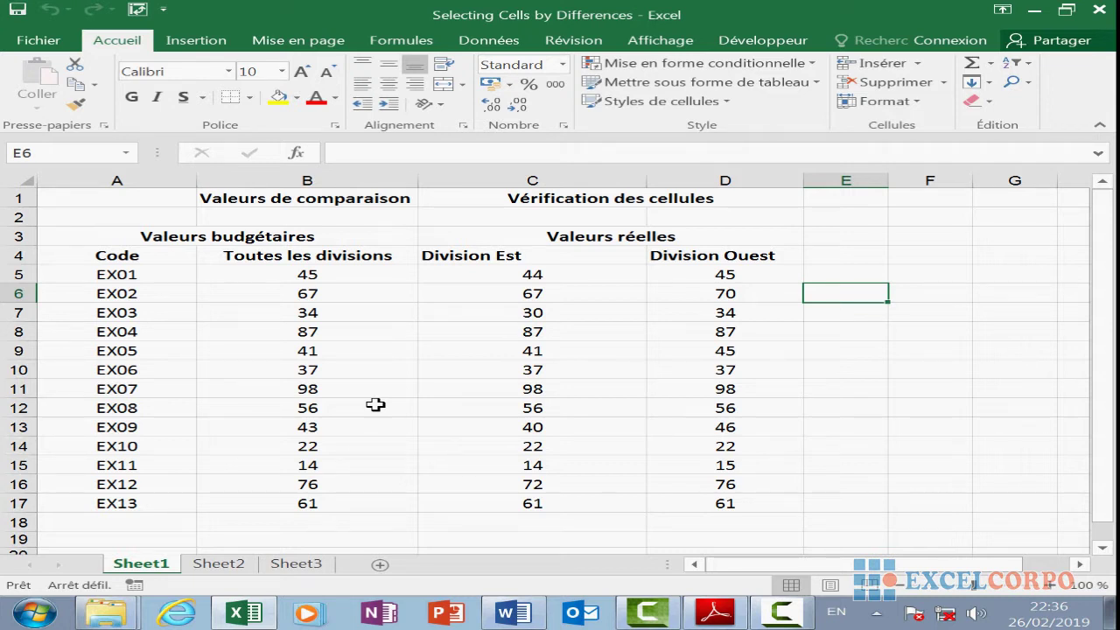
Step: Select the range B6:D14 by extending the selection from B6, and clear the selection
left_click(328, 297)
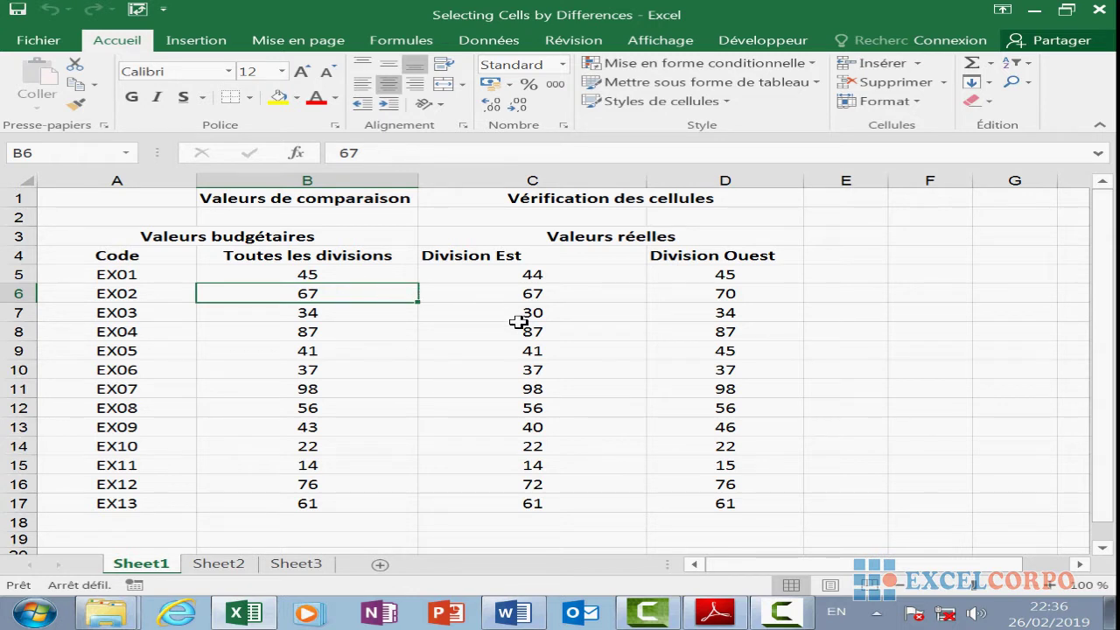
left_click(737, 443, "shift")
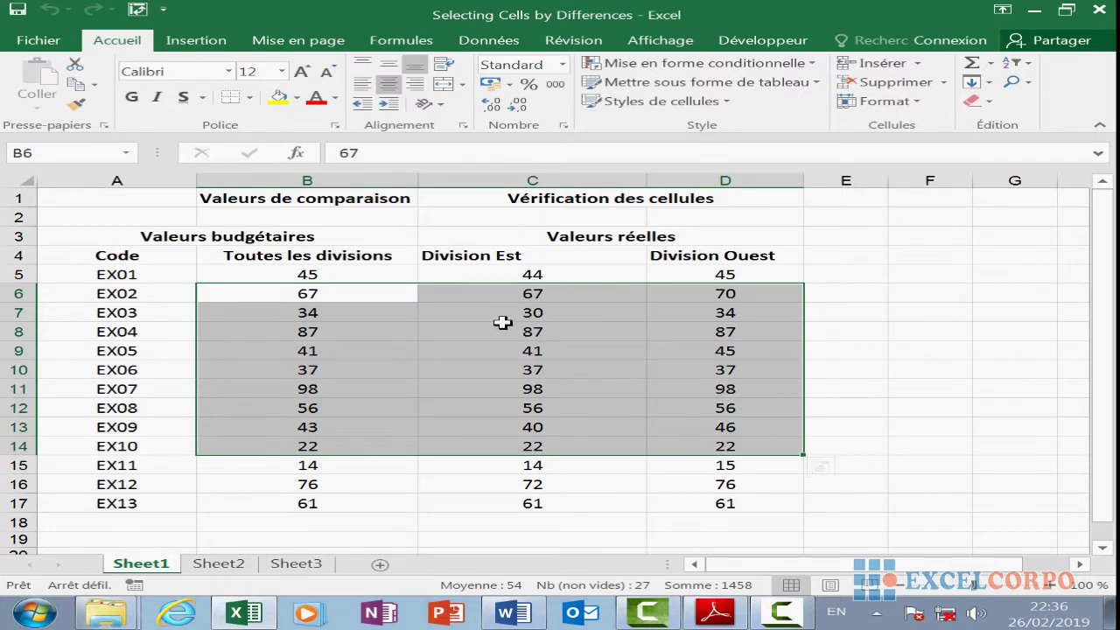
scroll(502, 353, "down", 2)
scroll(503, 353, "up", 2)
scroll(502, 354, "down", 2)
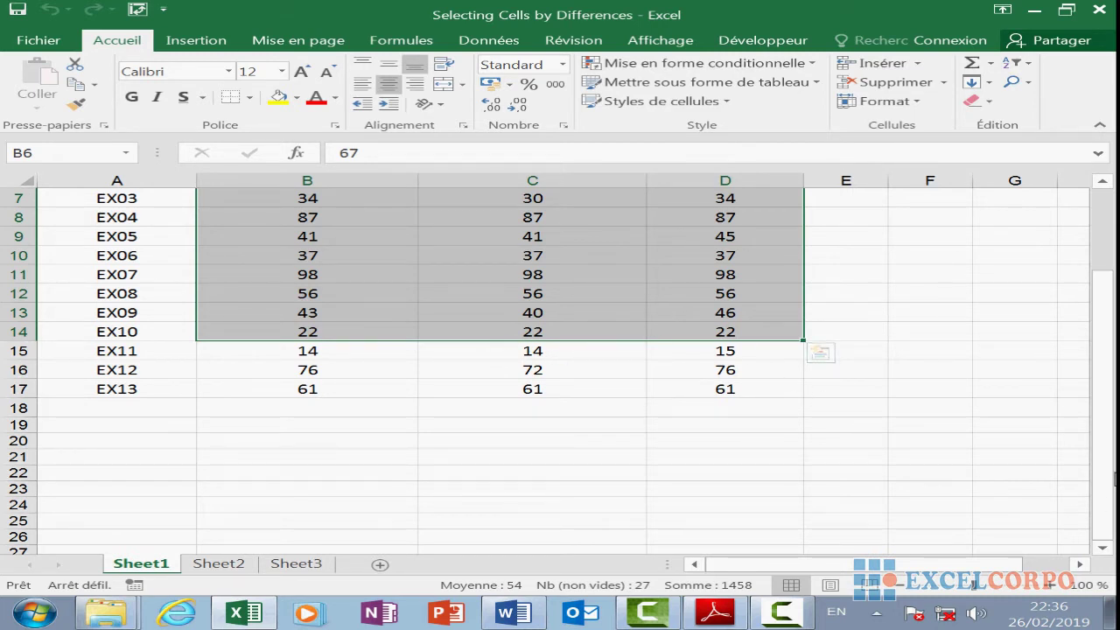
mouse_move(1113, 326)
left_mouse_down()
mouse_move(1109, 285)
mouse_move(1108, 309)
left_mouse_up()
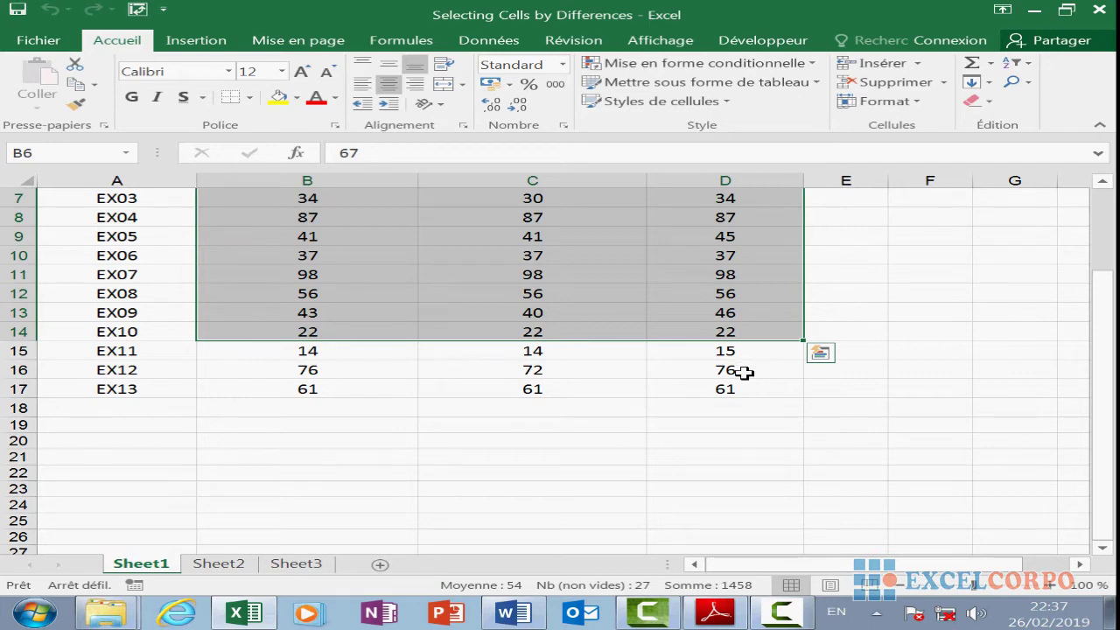
scroll(743, 373, "up", 2)
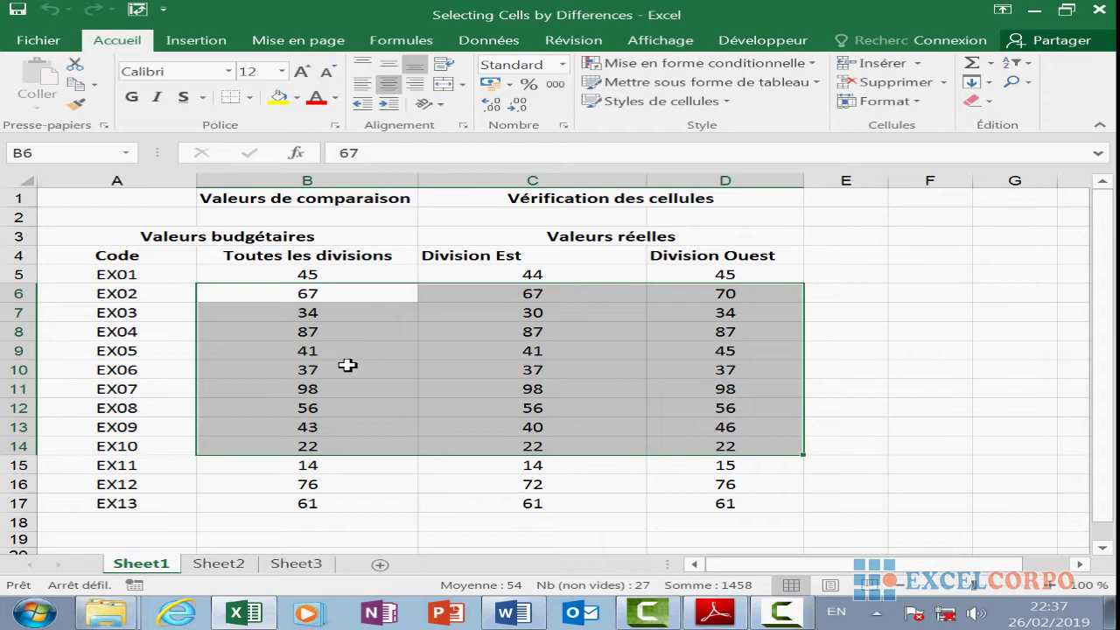
left_click(809, 484)
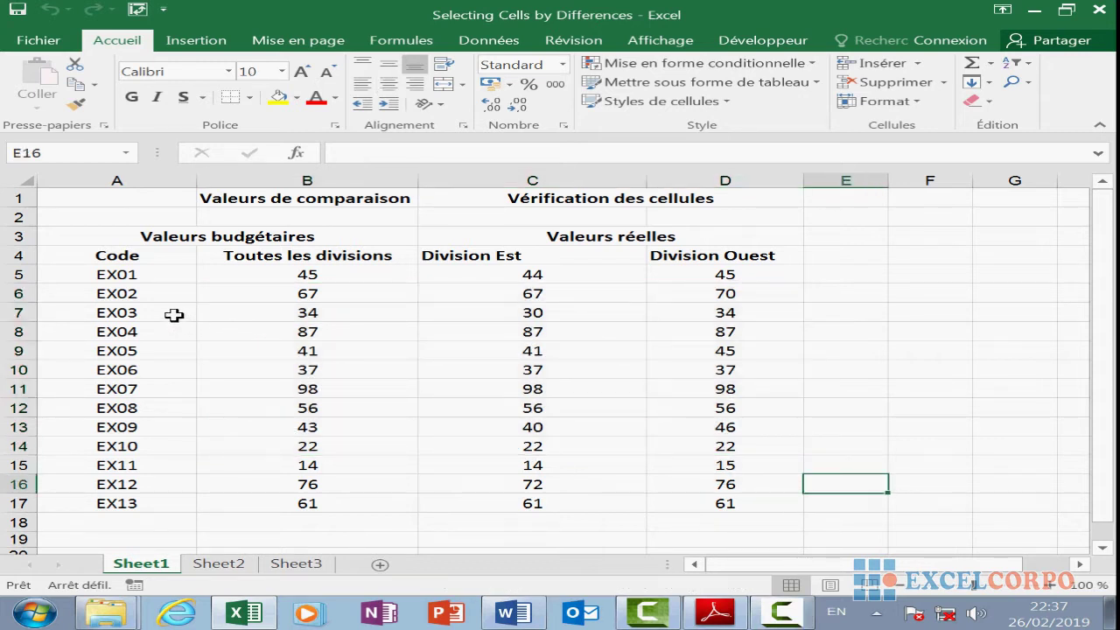
Step: Select the range B6:C16 using the extend-selection mode, leave the mode and clear the selection
left_click(202, 294)
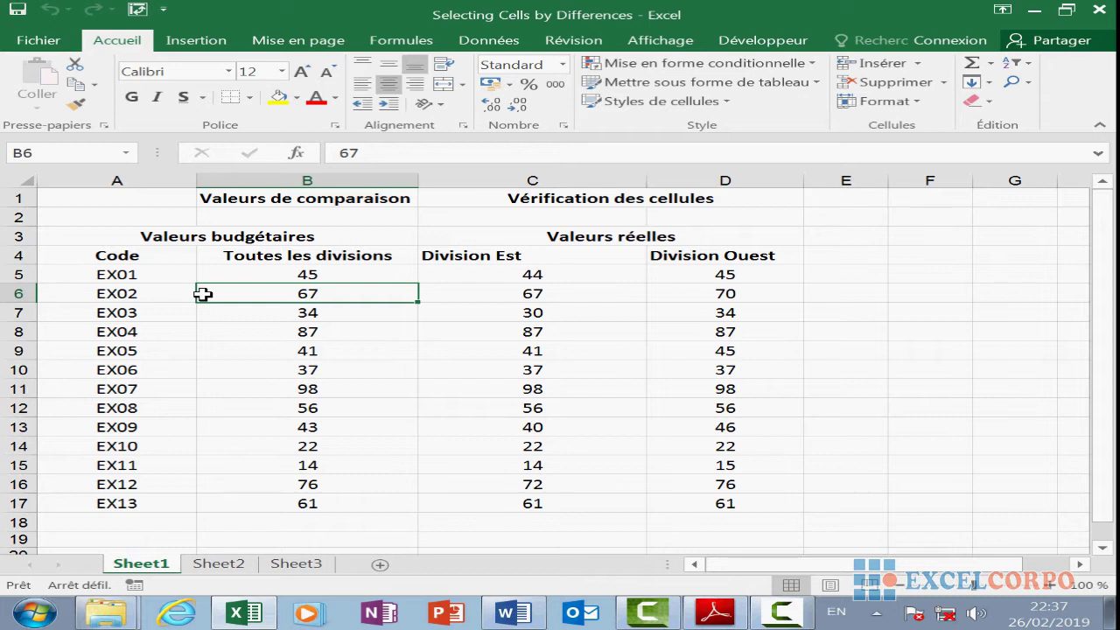
key("F8")
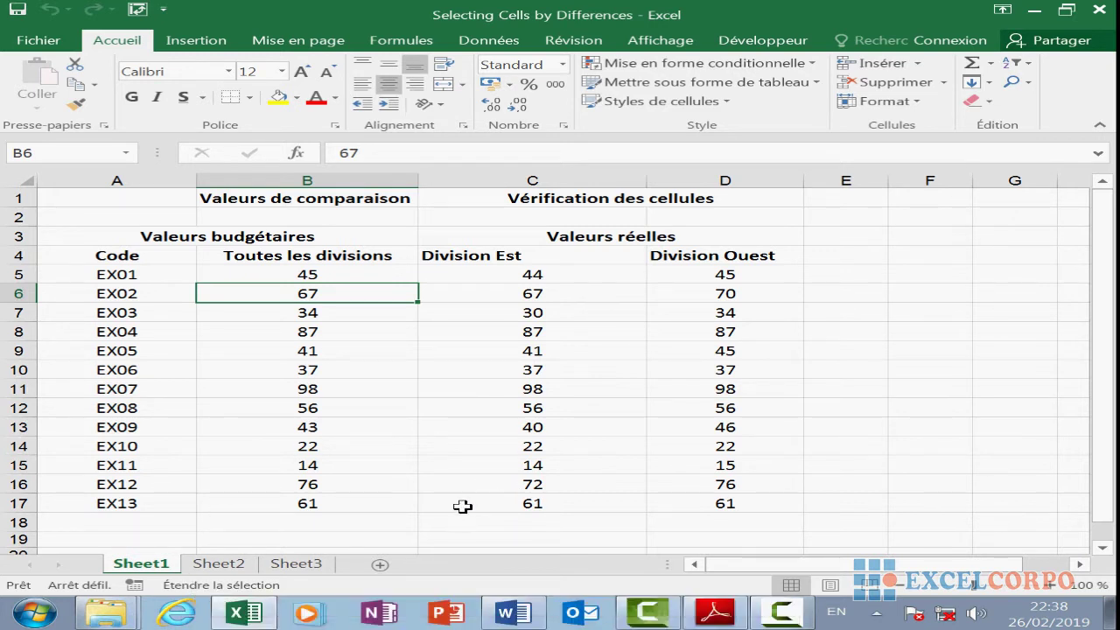
left_click(599, 483)
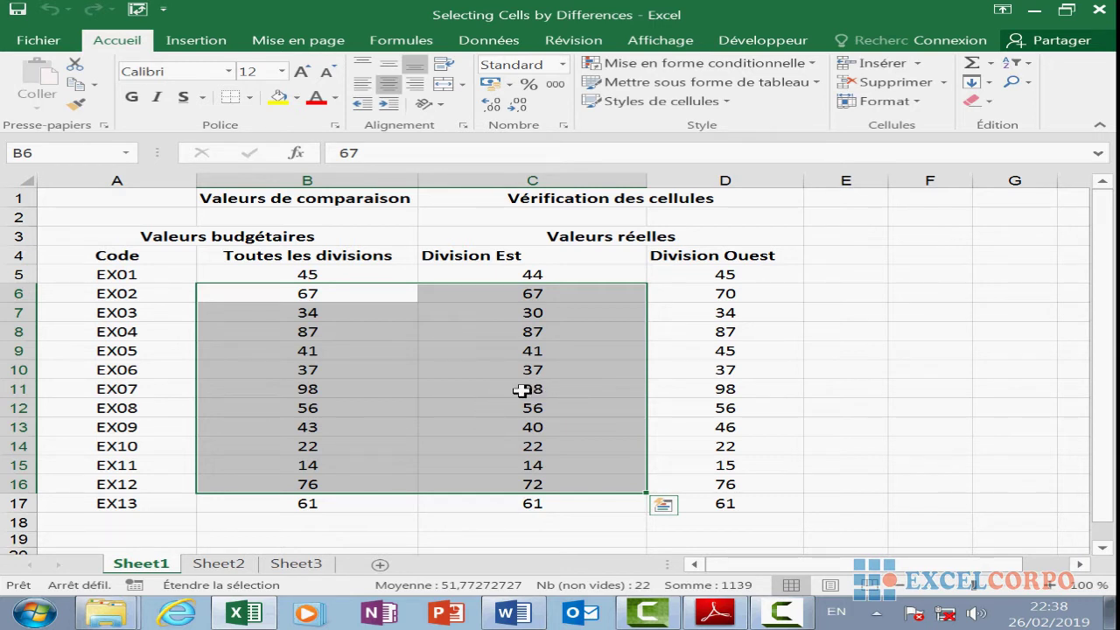
key("F8")
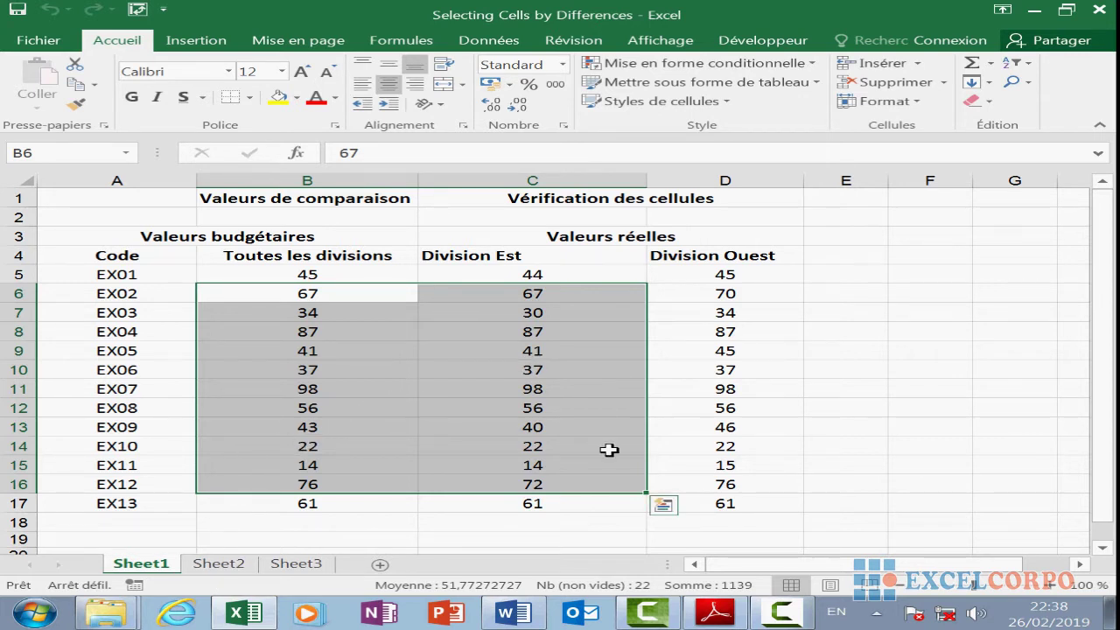
left_click(820, 395)
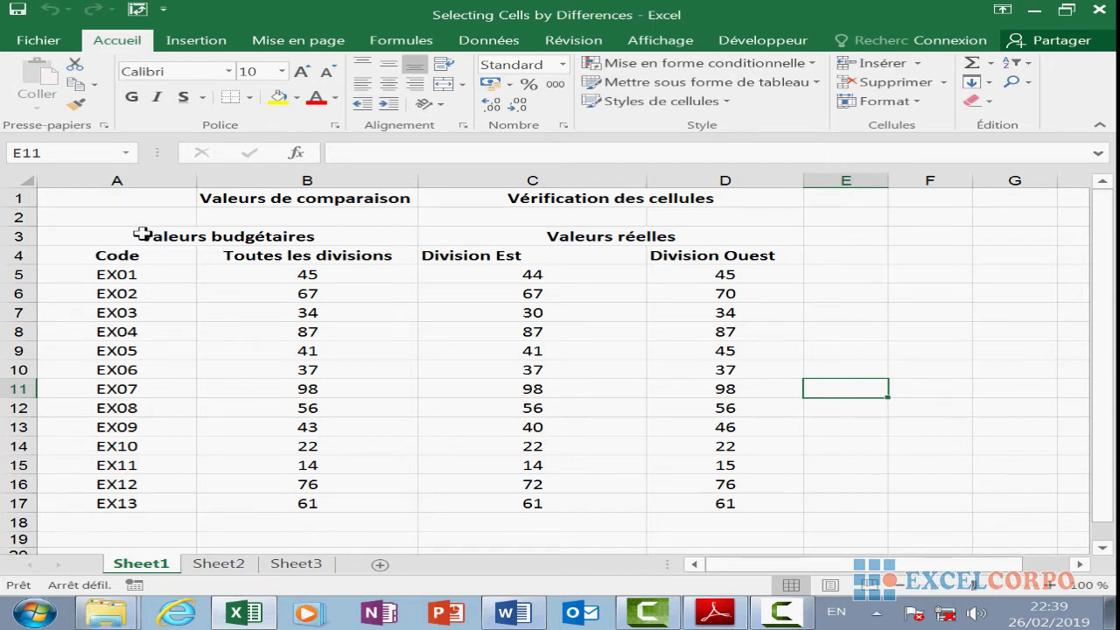
Step: Build one non-adjacent selection of B5, C6, B9, C8:C12, D9, D14, C15, B13, A8 and A5, and deselect it
left_click(331, 281)
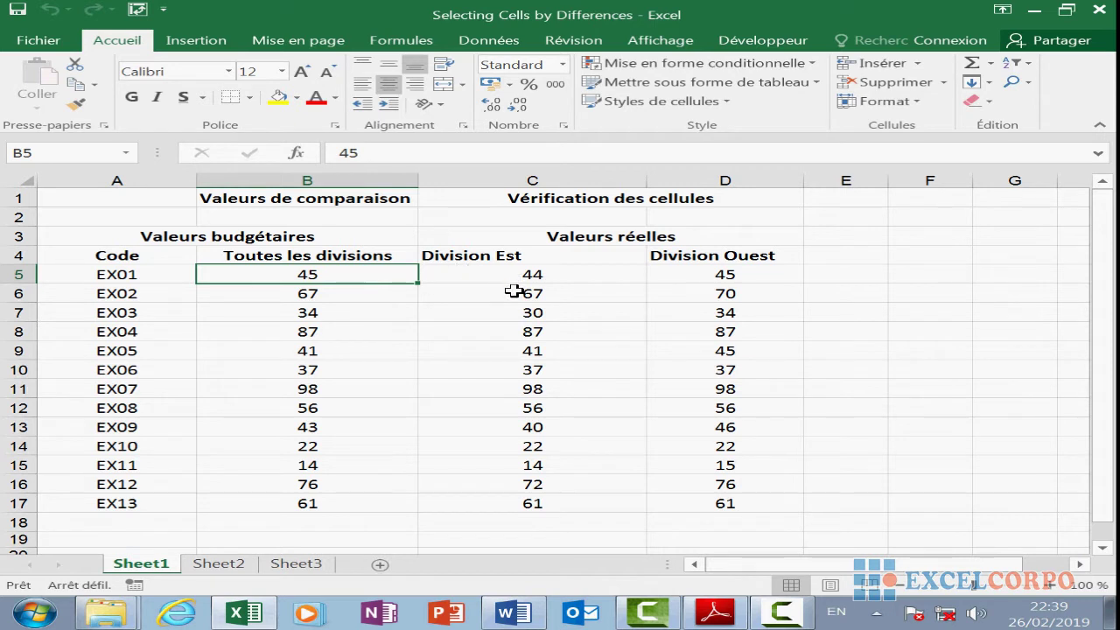
left_click(554, 292, "ctrl")
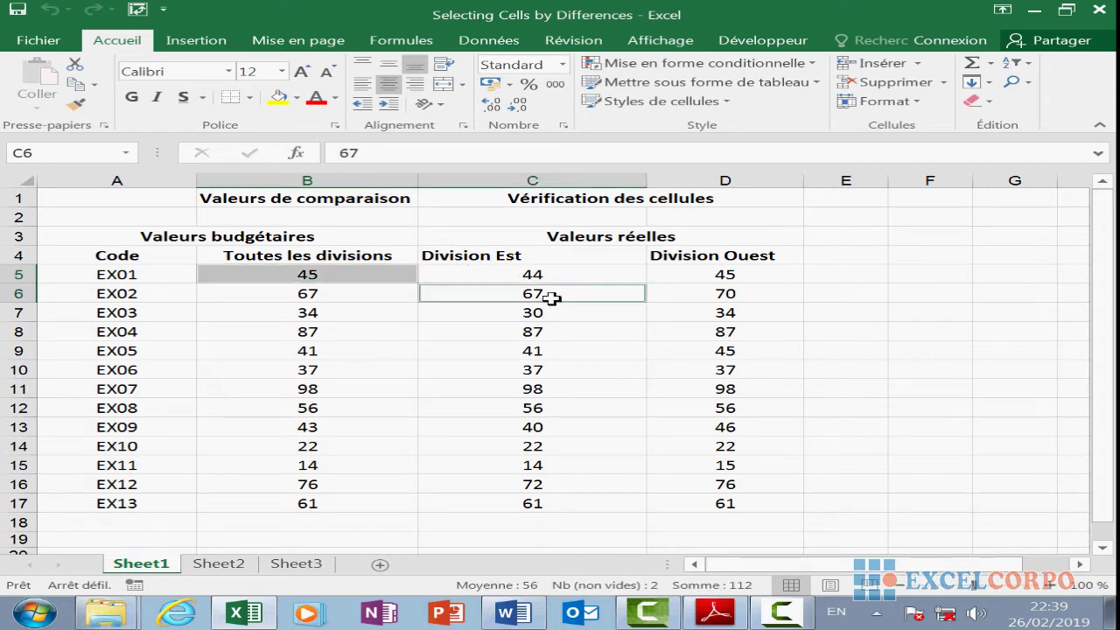
left_click(378, 342, "ctrl")
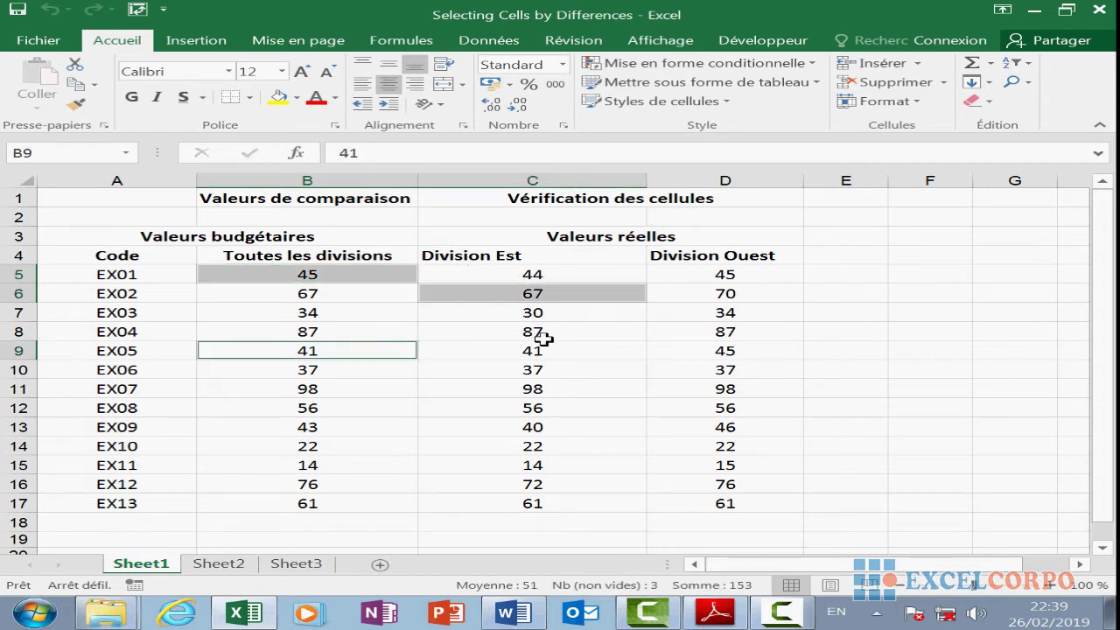
left_click_drag(544, 339, 581, 410)
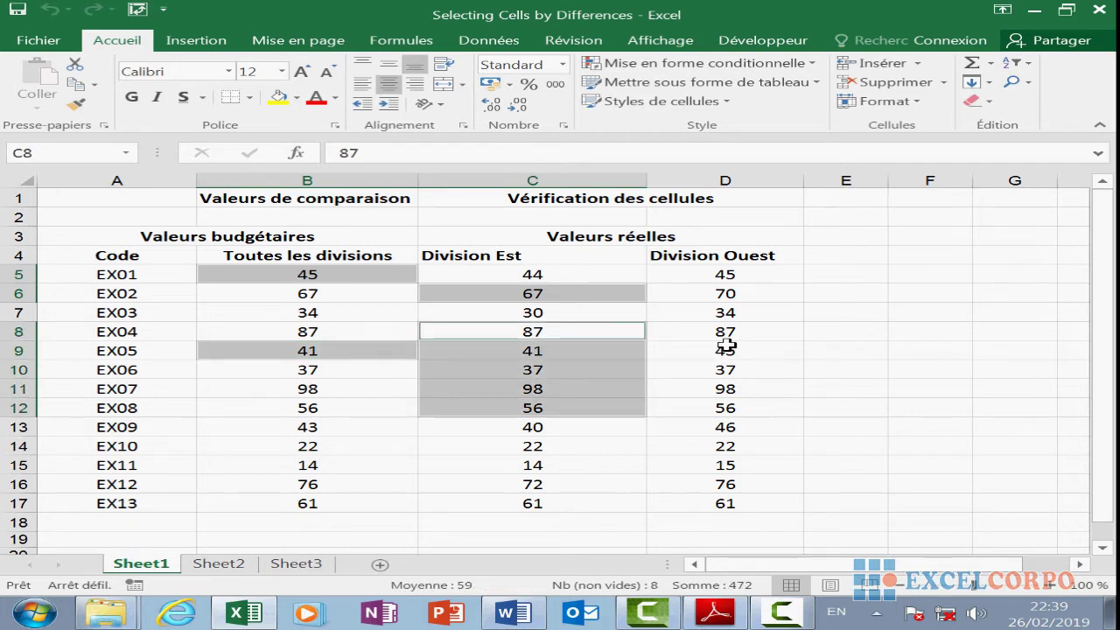
left_click(727, 346, "ctrl")
left_click(721, 445, "ctrl")
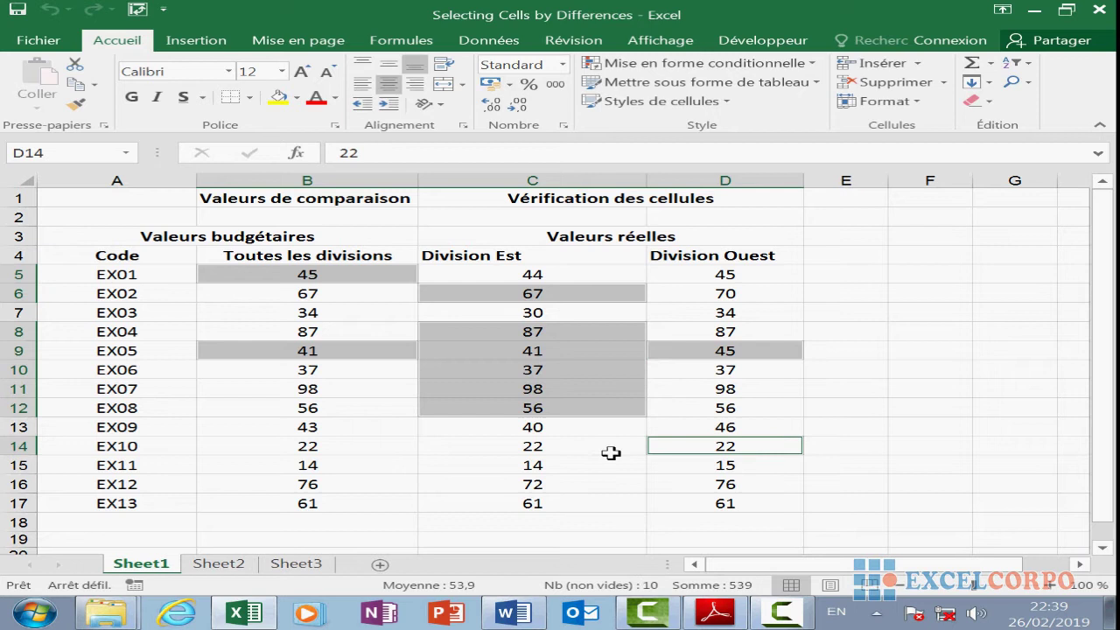
left_click(522, 463, "ctrl")
left_click(294, 429, "ctrl")
left_click(253, 350, "ctrl")
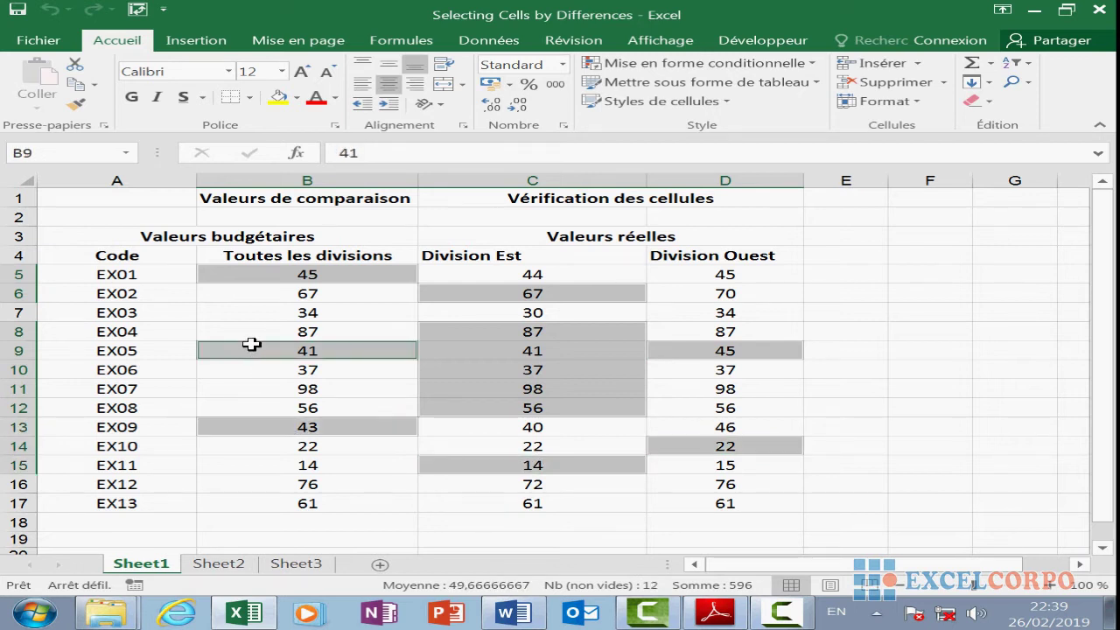
left_click(140, 329, "ctrl")
left_click(149, 264, "ctrl")
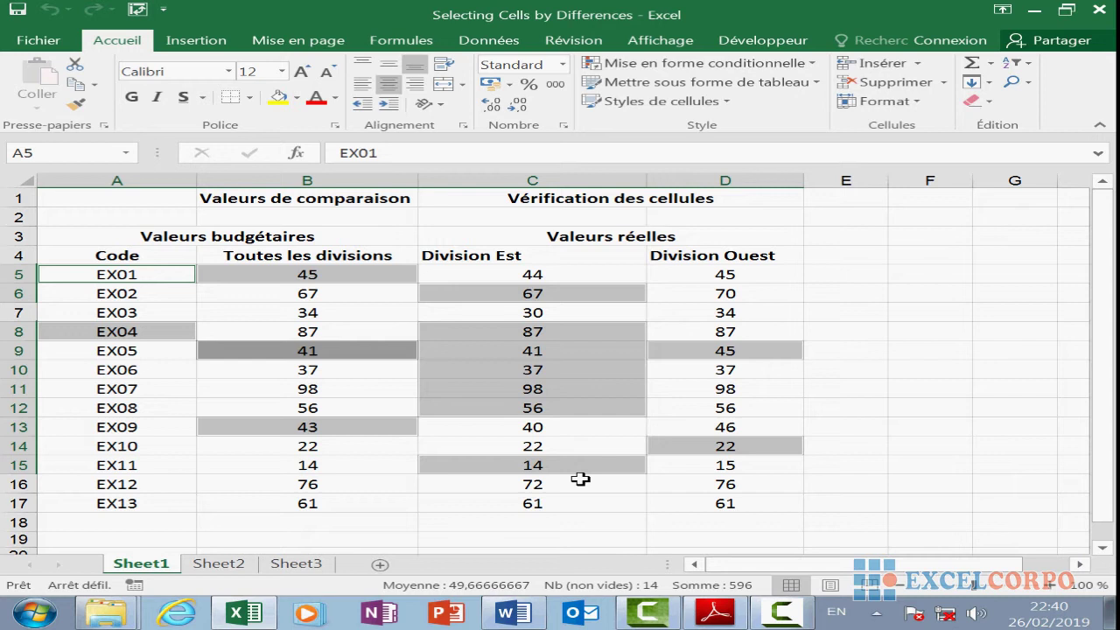
left_click(845, 350)
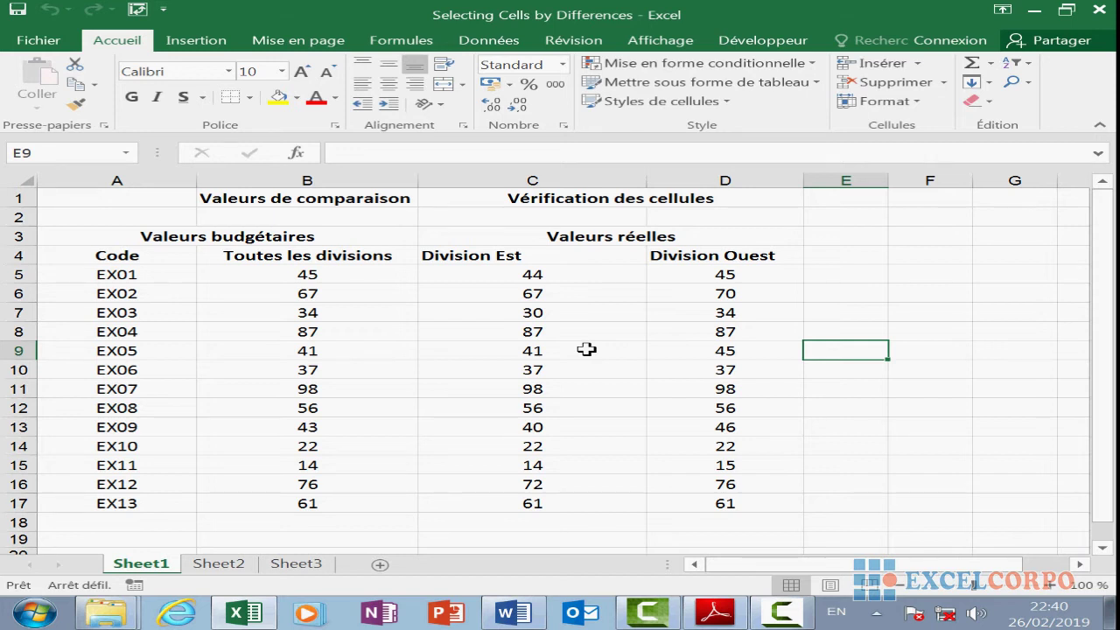
Step: Select all cells from B7 through the last used cell of the sheet
left_click(333, 307)
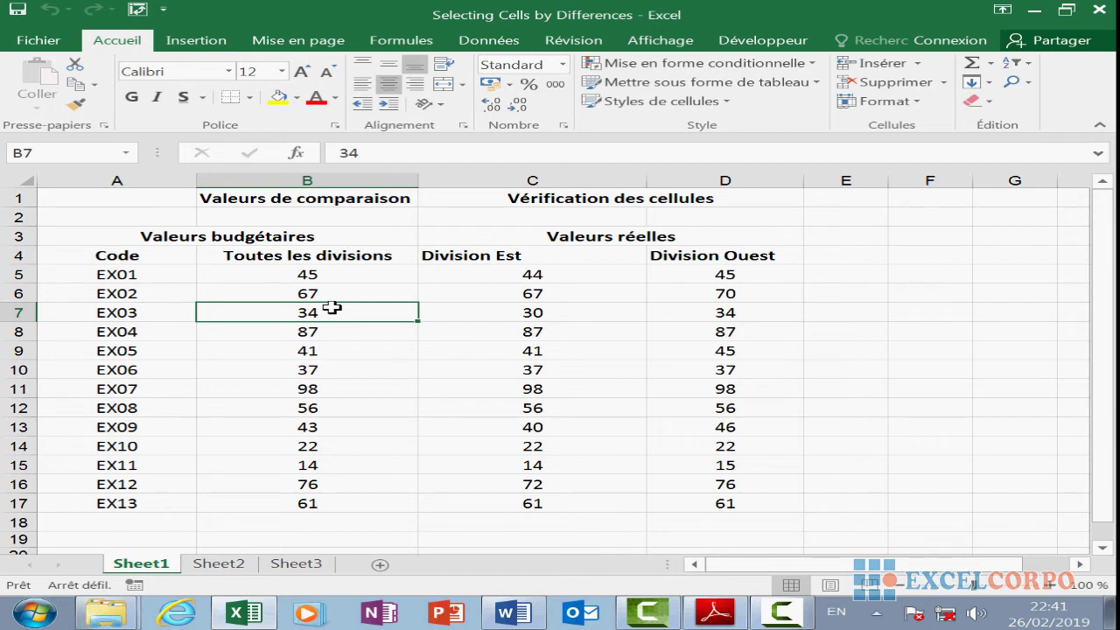
key("ctrl+shift+End")
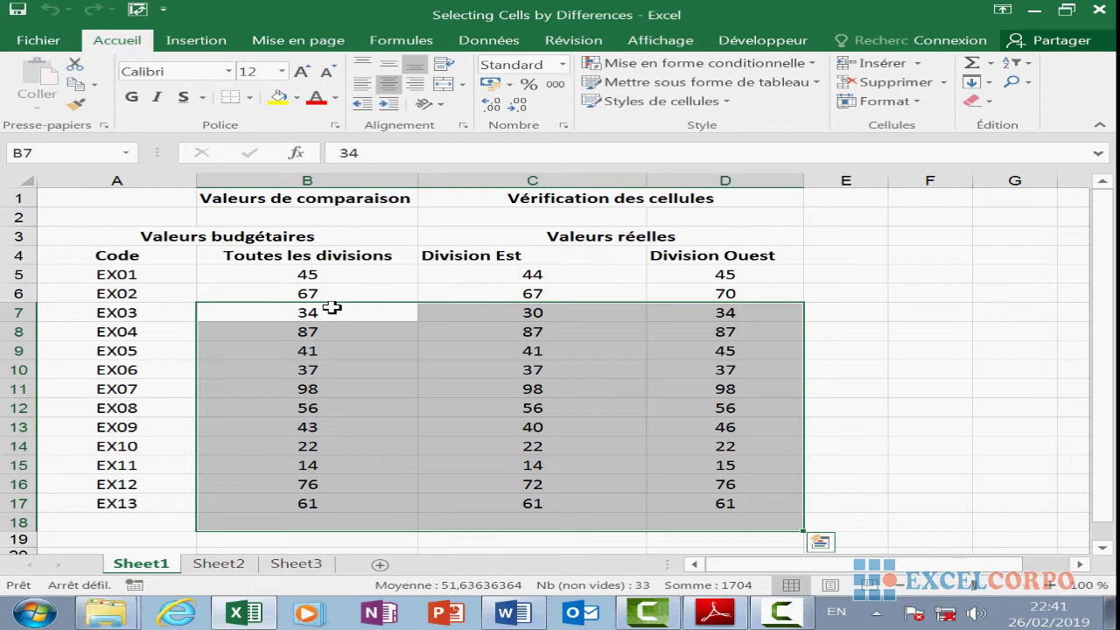
scroll(333, 310, "down", 1)
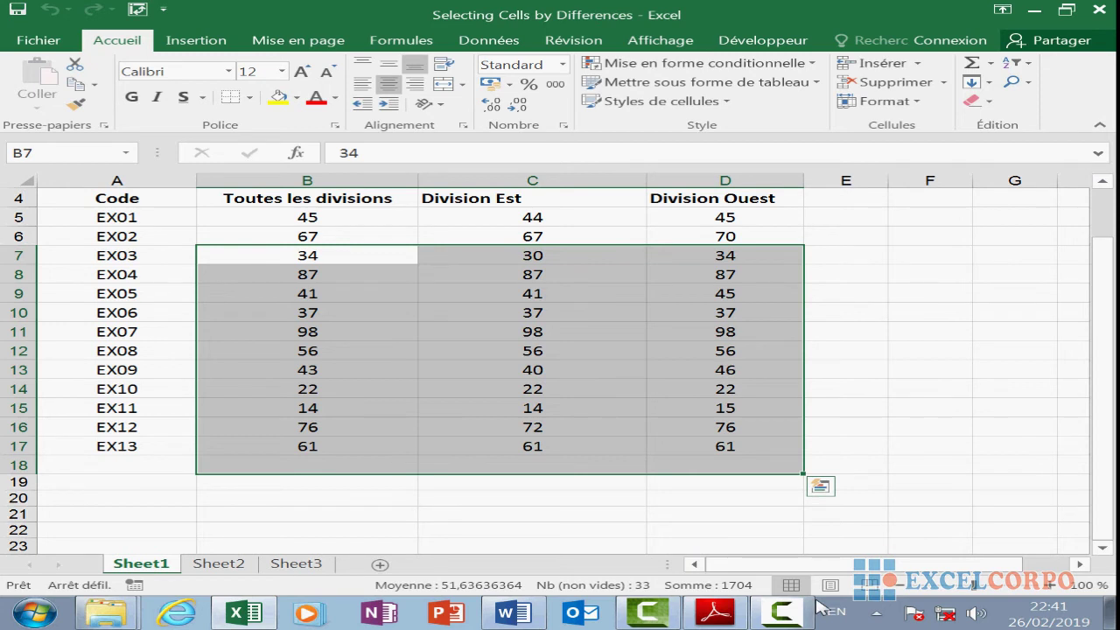
Step: Turn off Scroll Lock and move the active cell around the table
key("Scroll_Lock")
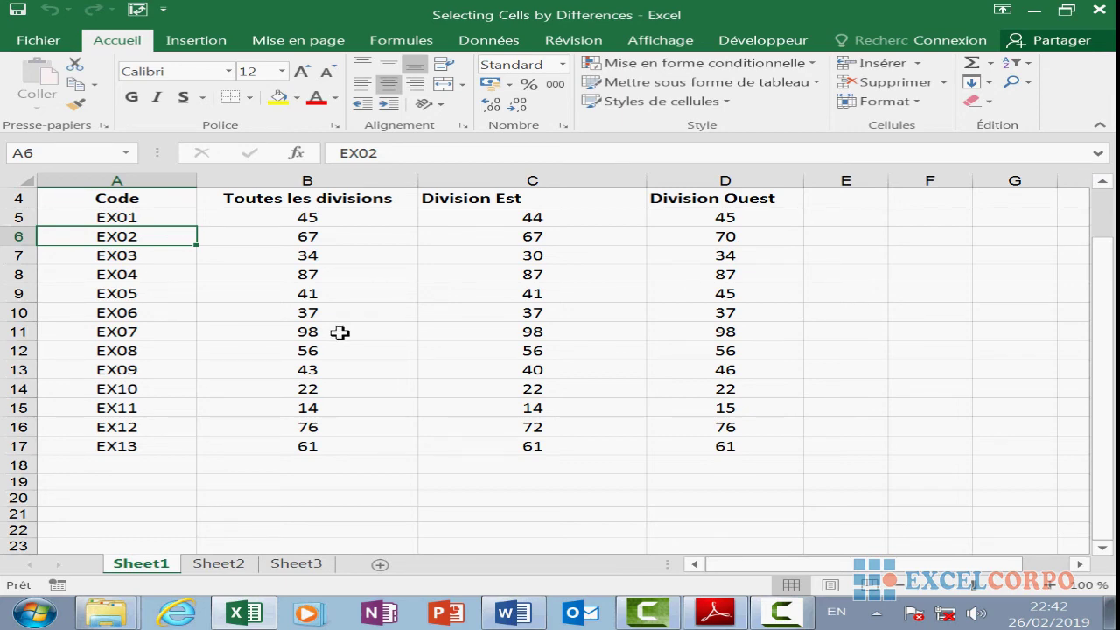
scroll(341, 331, "up", 1)
scroll(341, 332, "down", 5)
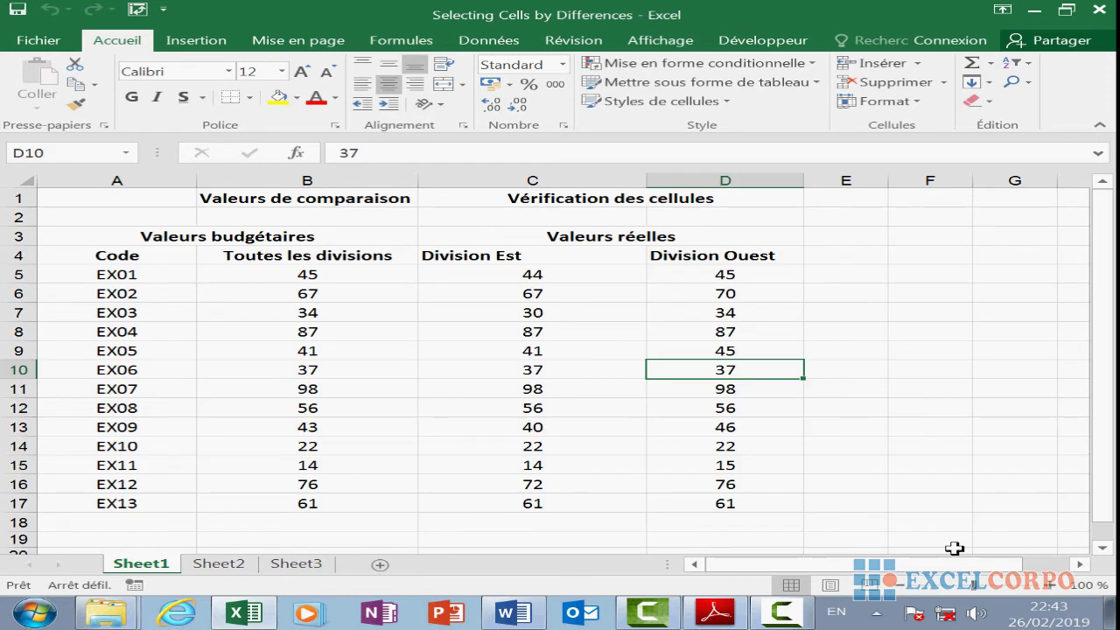
Step: Select column B from cell B7 down to the worksheet's last row, past the end of the data
left_click(351, 311)
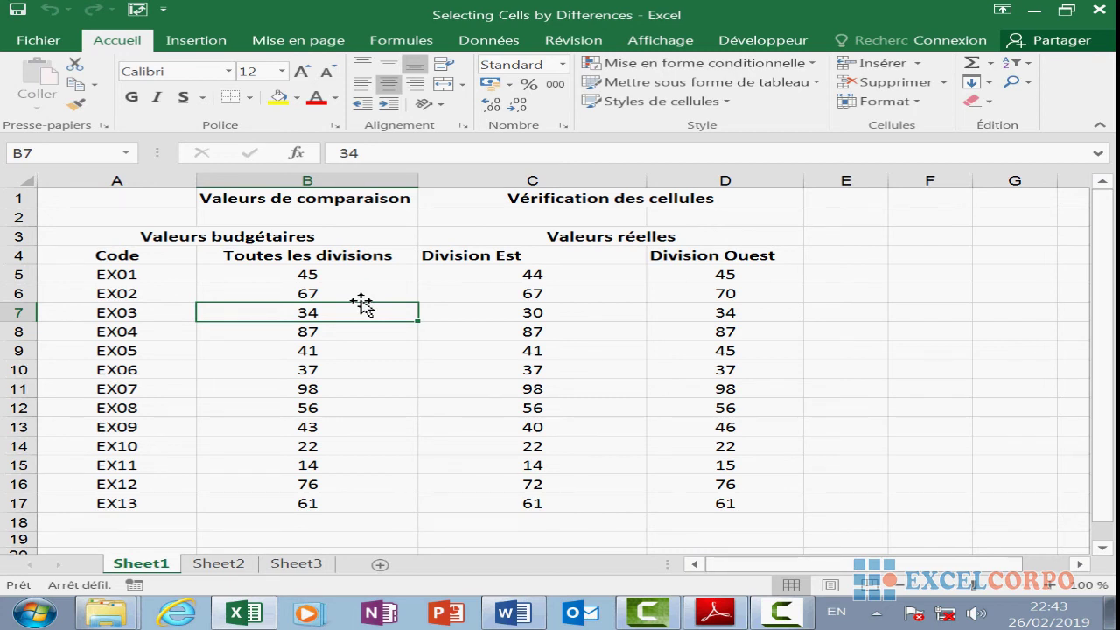
key("ctrl+shift+Down")
key("ctrl+shift+Down")
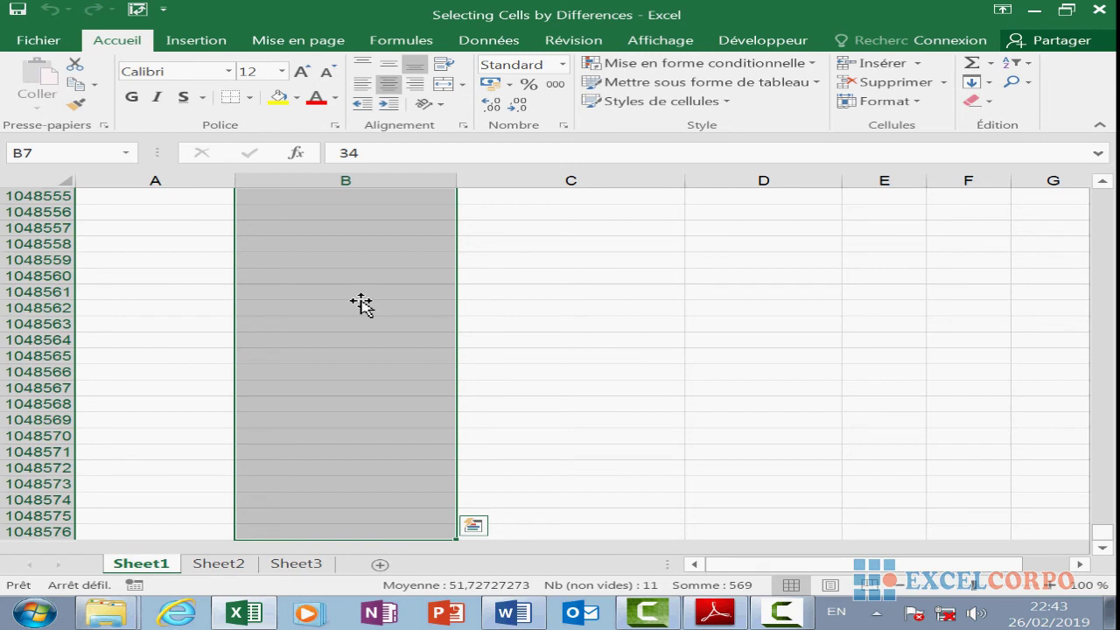
Step: Turn off Scroll Lock and move the active cell up and down through column B
key("Scroll_Lock")
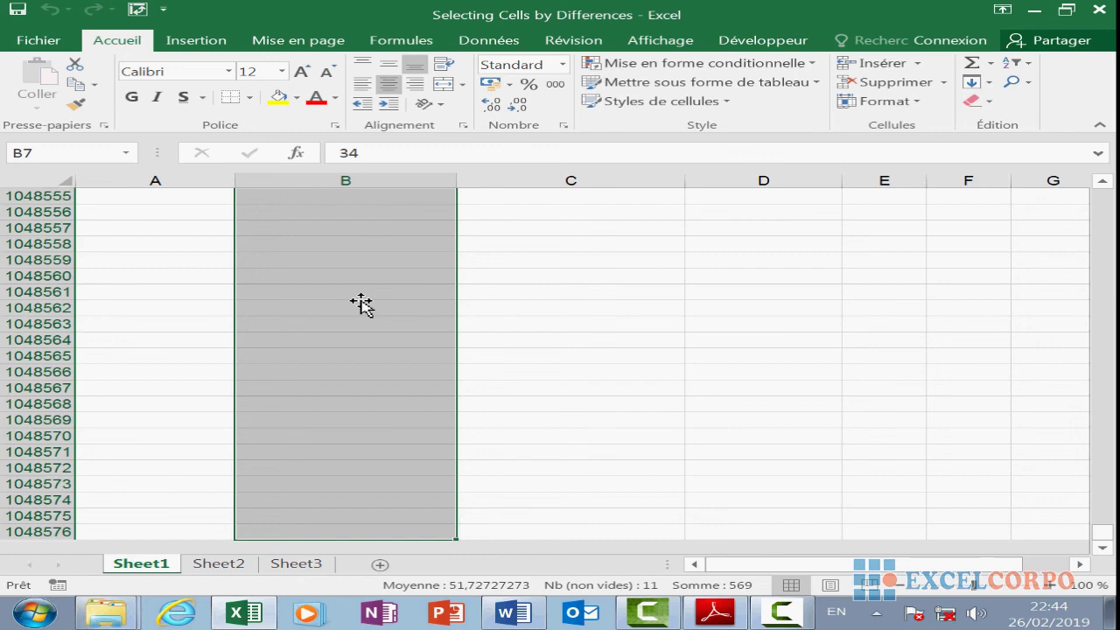
key("Up")
key("Up")
key("Up")
key("Up")
key("Down")
key("Down")
key("Down")
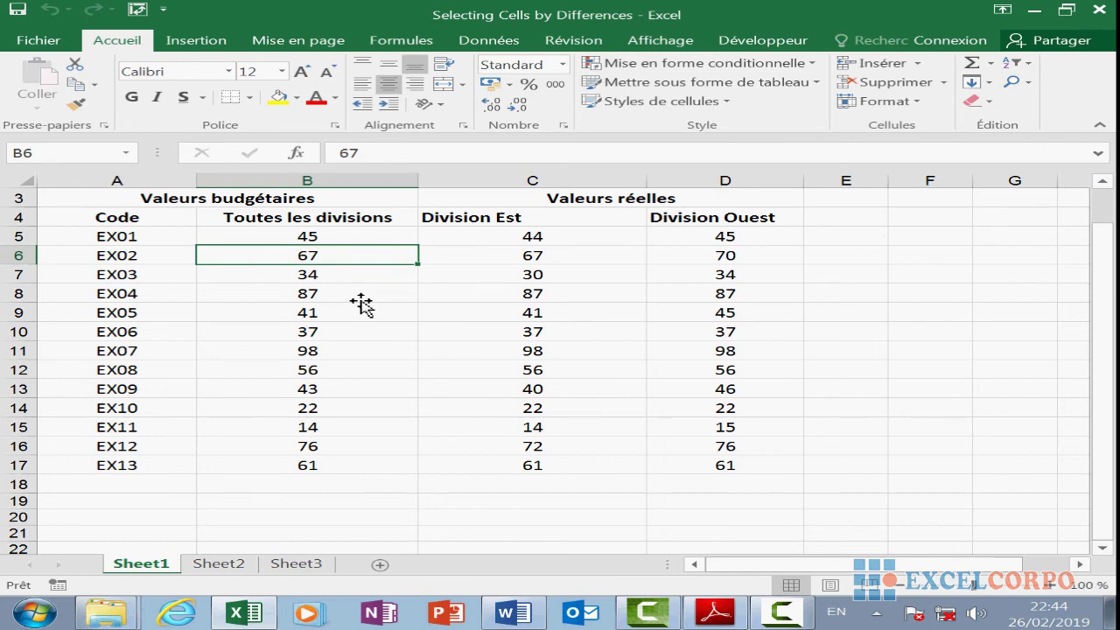
Step: Repeat the selection from B7 to the last worksheet row several times, returning to the first entries of column B each time
key("Down")
key("ctrl+shift+Down")
key("ctrl+shift+Down")
key("Up")
key("Up")
key("Up")
key("Up")
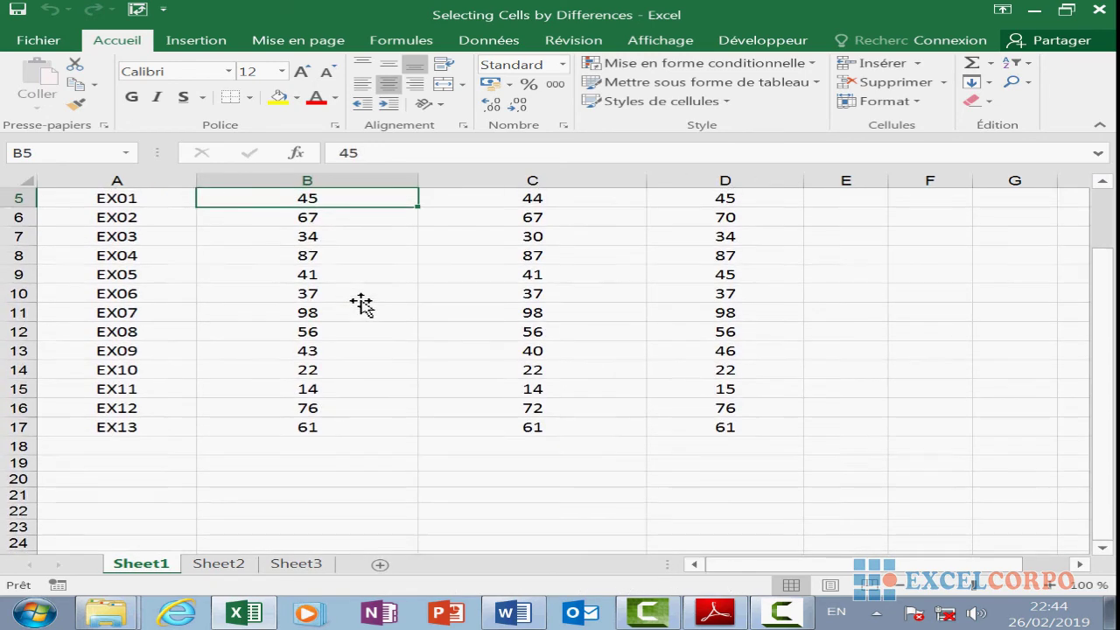
key("Down")
key("Down")
key("Down")
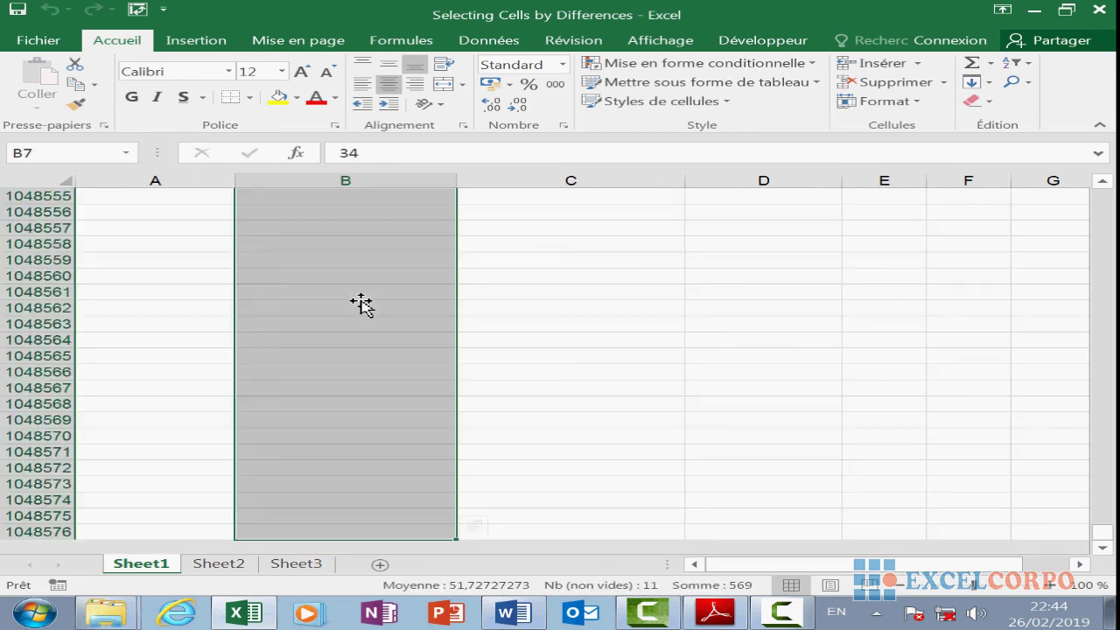
key("Down")
key("ctrl+shift+Down")
key("ctrl+shift+Down")
key("Up")
scroll(361, 303, "up", 1)
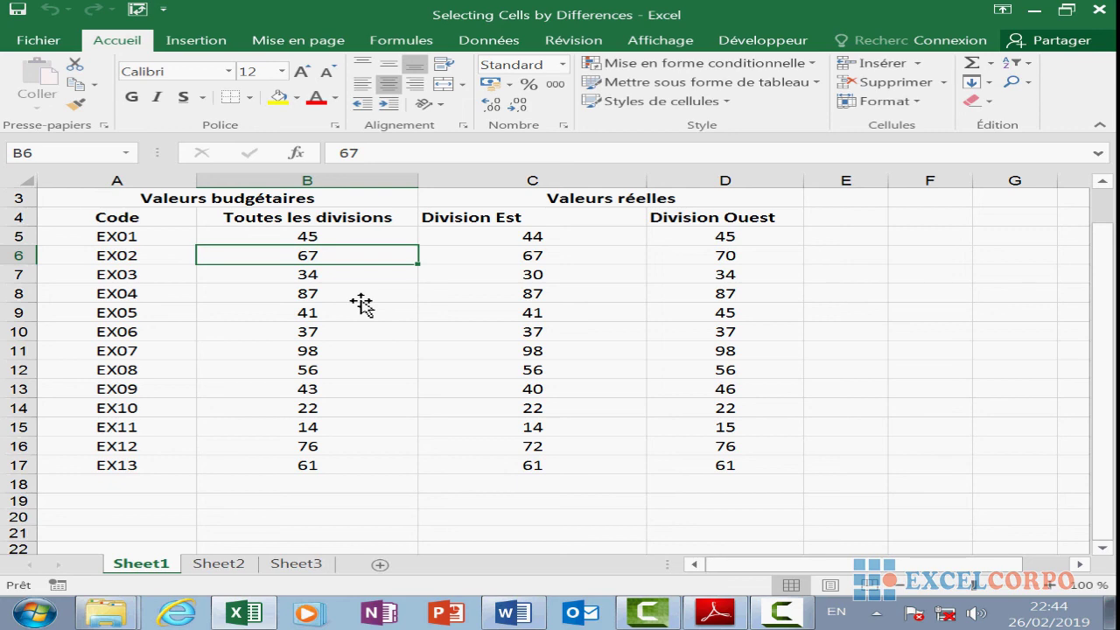
key("Down")
key("ctrl+shift+Down")
key("ctrl+shift+Down")
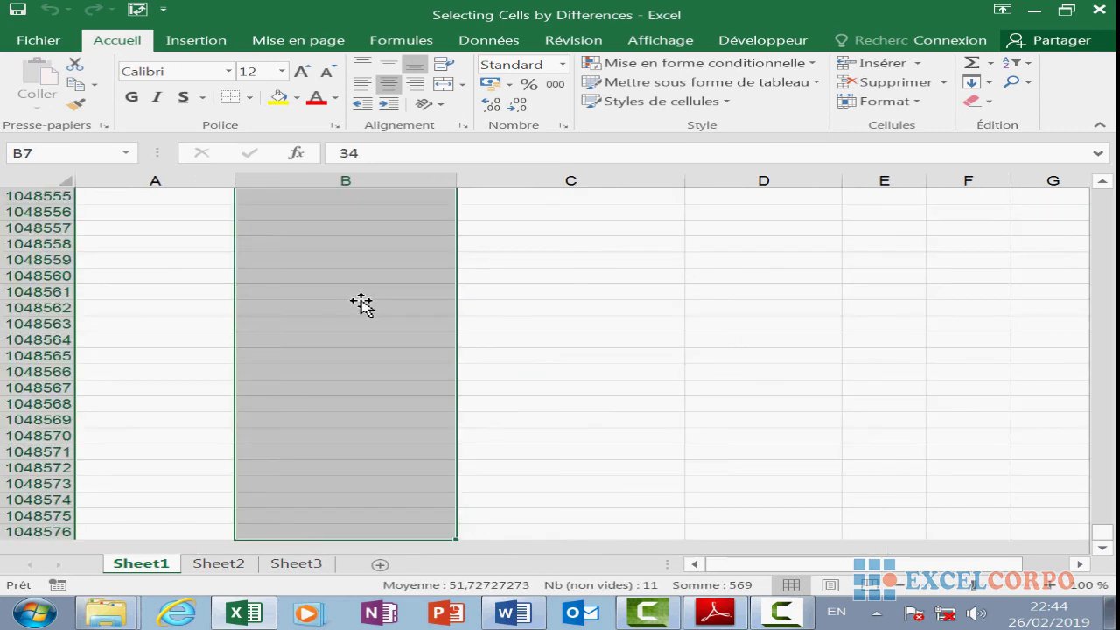
key("Up")
key("Up")
key("Up")
key("Up")
key("Down")
key("Down")
key("Down")
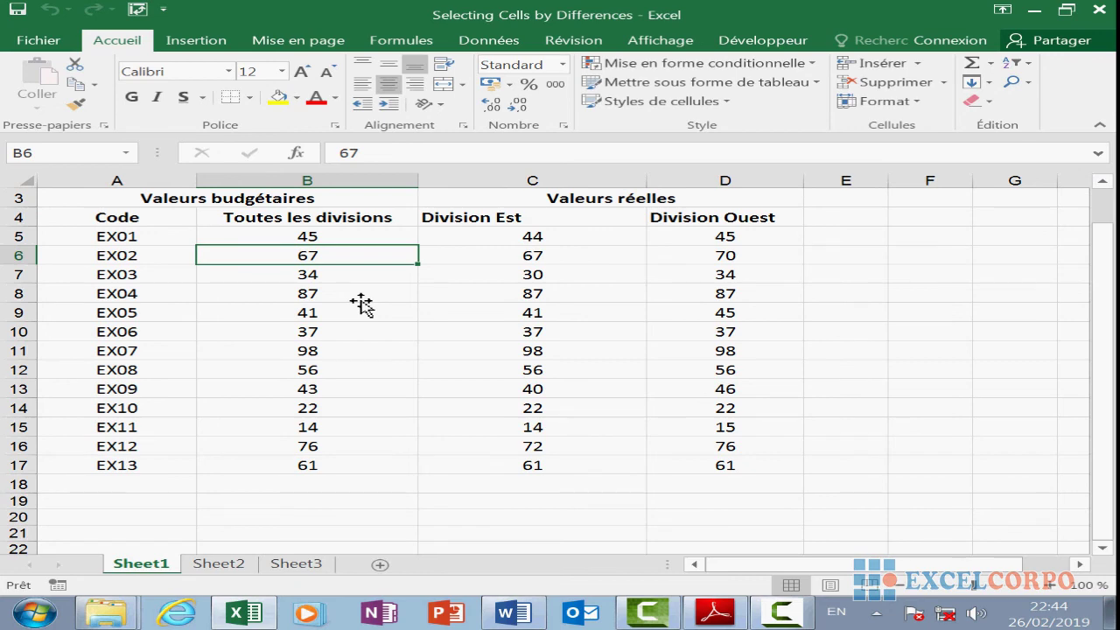
key("Down")
key("ctrl+shift+Down")
key("ctrl+shift+Down")
scroll(361, 302, "up", 2)
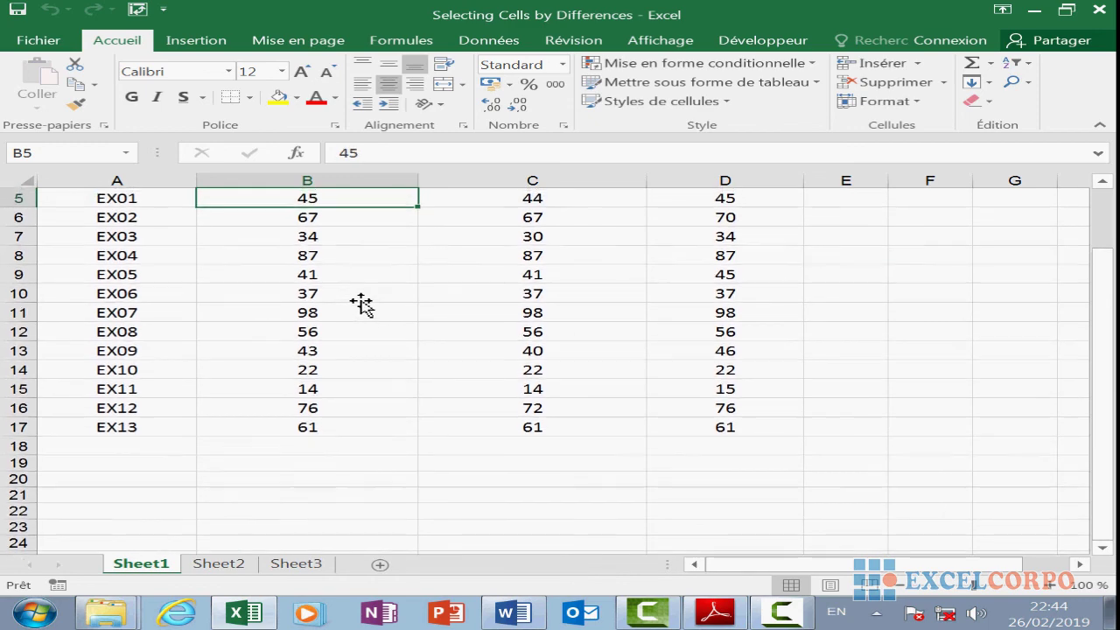